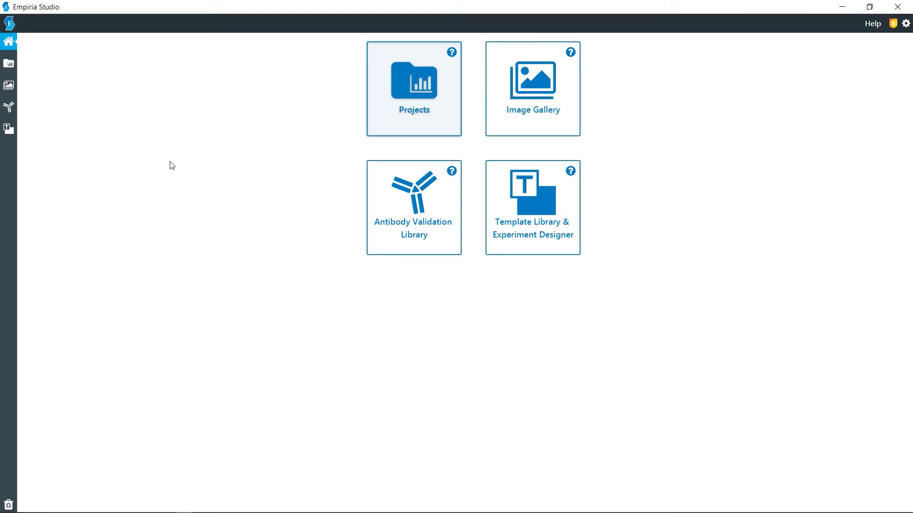
Open the Linearity Evaluation CellTag 700 HeLa KO experiment from the test project.
click(432, 107)
click(577, 267)
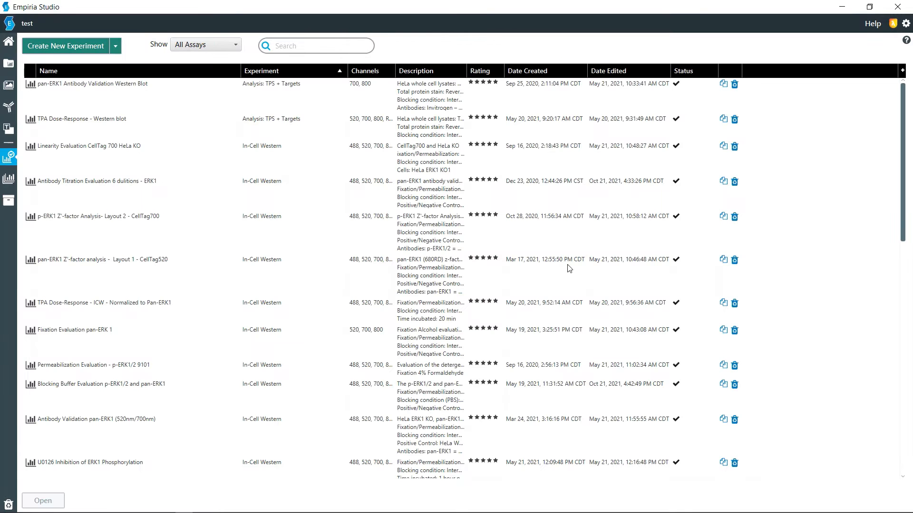
click(66, 150)
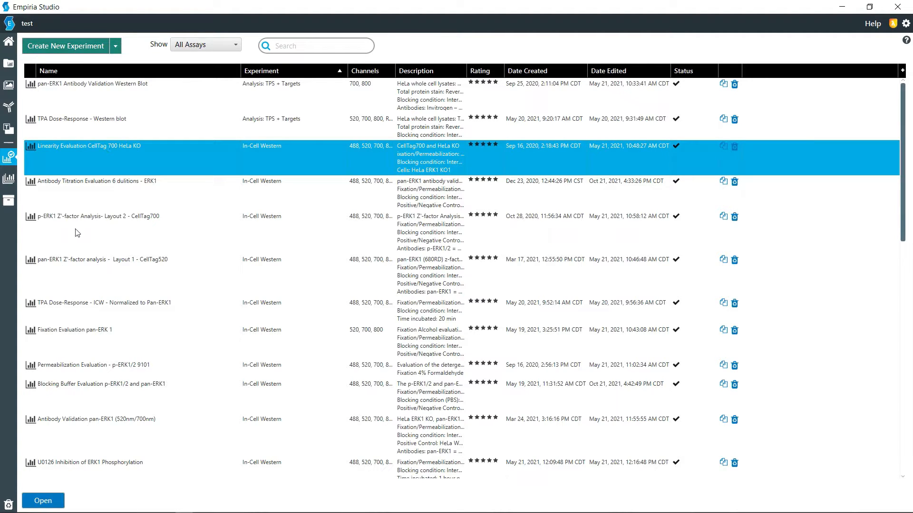
click(52, 502)
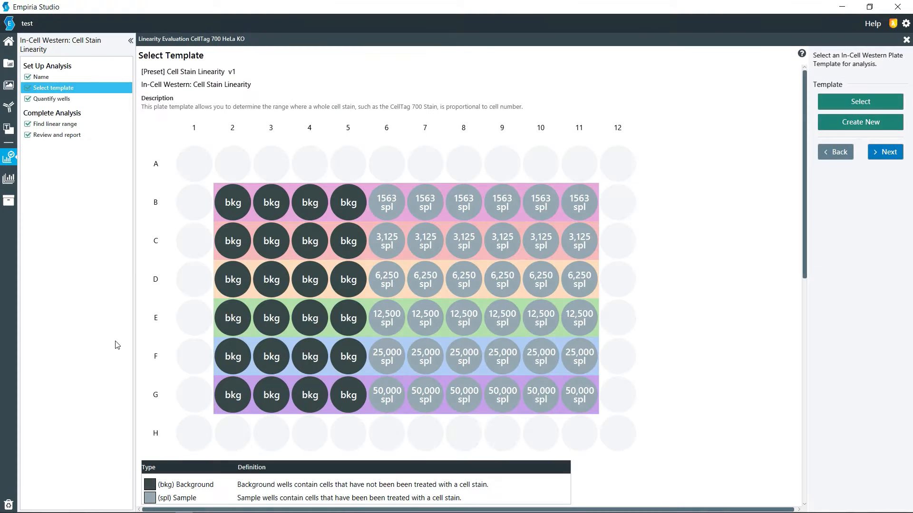
Inspect the analysis name and description page, then return to template selection.
click(43, 76)
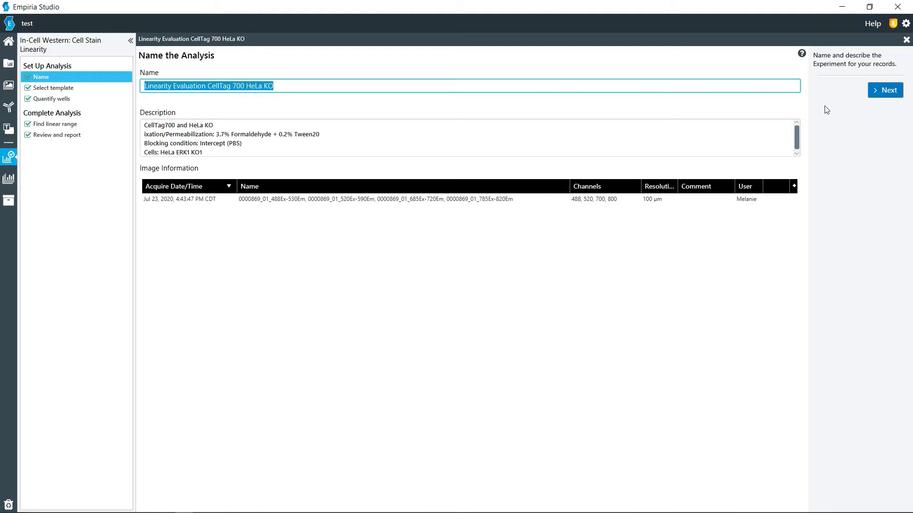
click(872, 94)
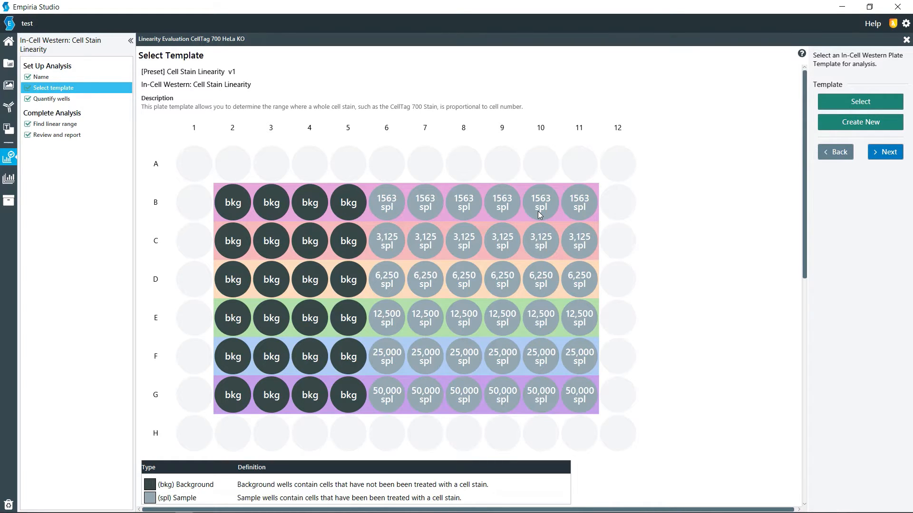
Examine the Cell Stain Linearity template's plate layout and its row-by-row well definitions.
scroll(539, 259, down, 1)
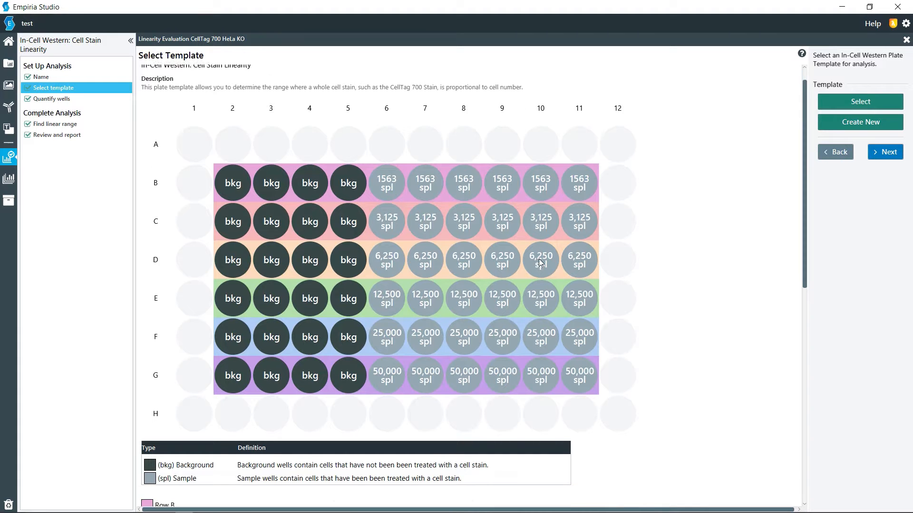
scroll(539, 260, down, 1)
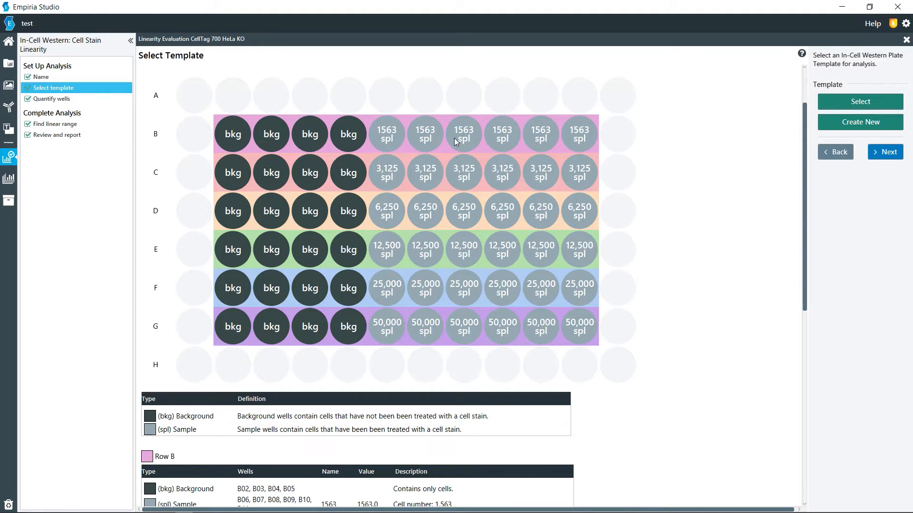
scroll(430, 344, down, 5)
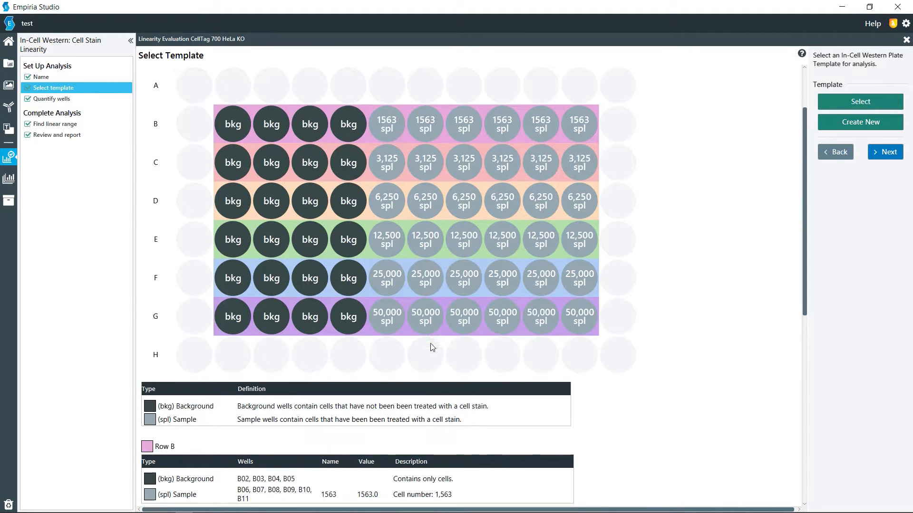
scroll(430, 345, down, 5)
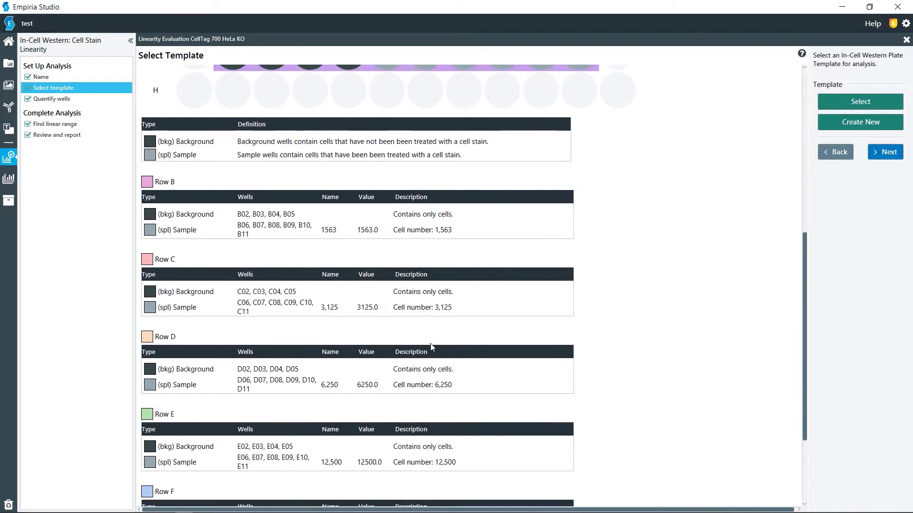
scroll(431, 347, up, 8)
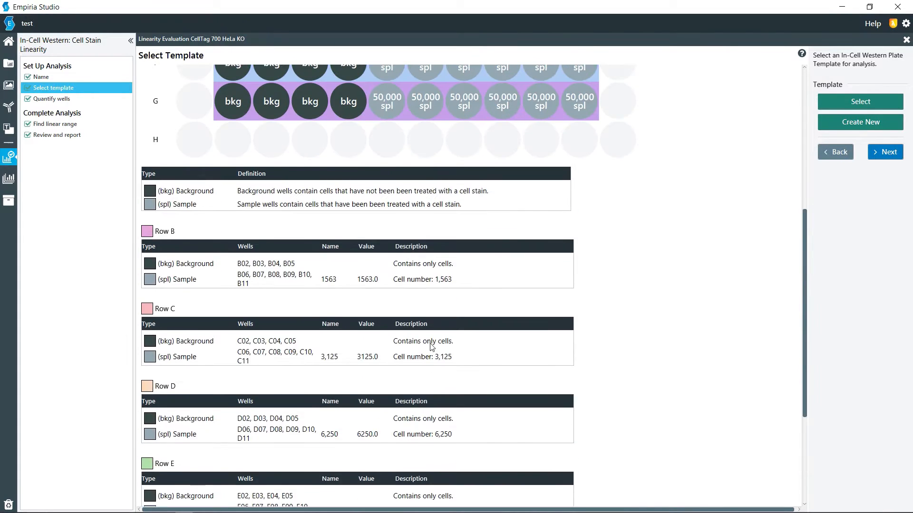
scroll(431, 347, up, 2)
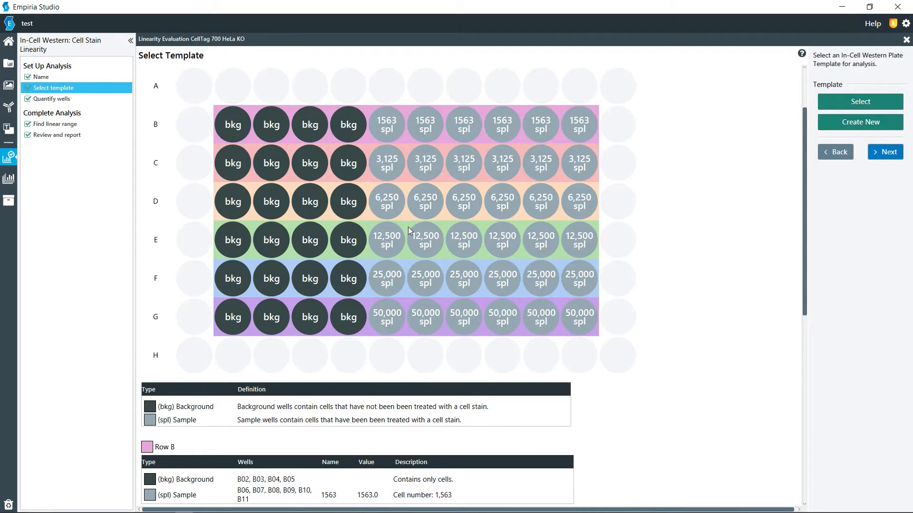
scroll(383, 384, down, 1)
scroll(383, 384, down, 5)
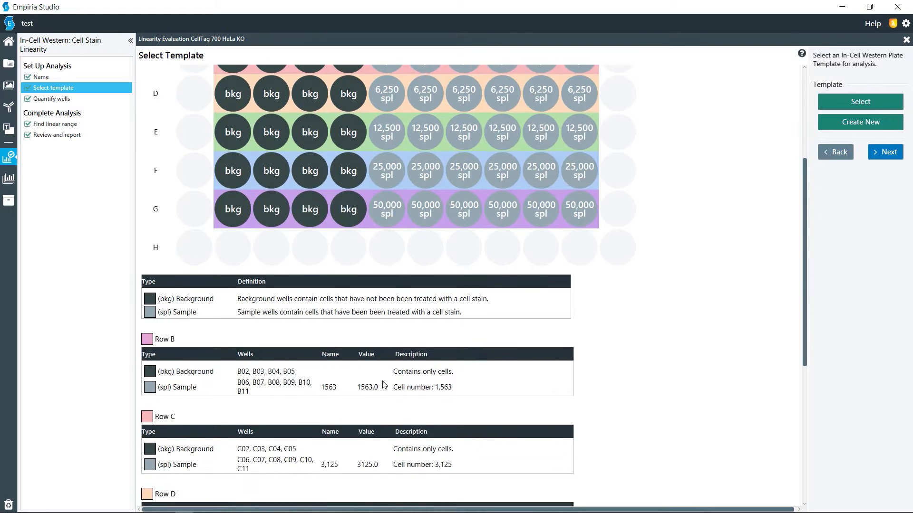
Advance to well quantification and nudge the plate boundary's left edge slightly downward.
click(893, 155)
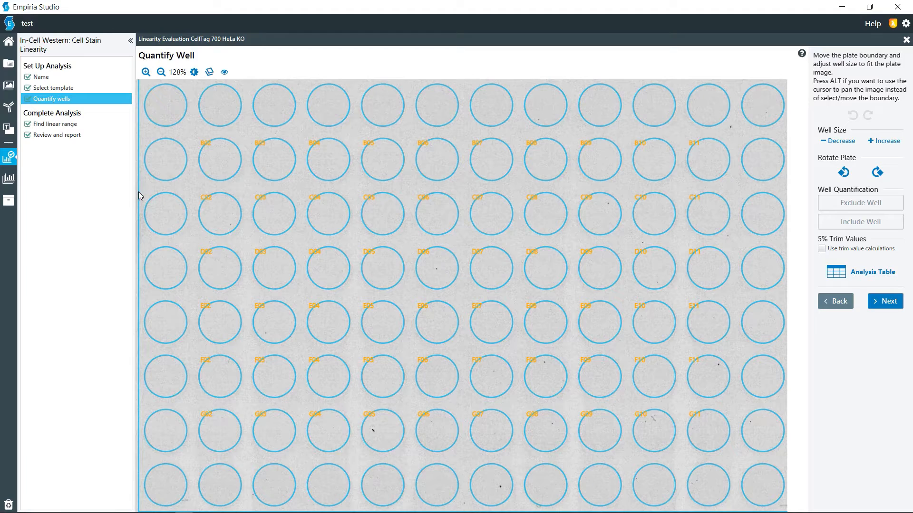
mouse_move(139, 192)
mouse_down()
mouse_move(148, 192)
mouse_move(138, 196)
mouse_up()
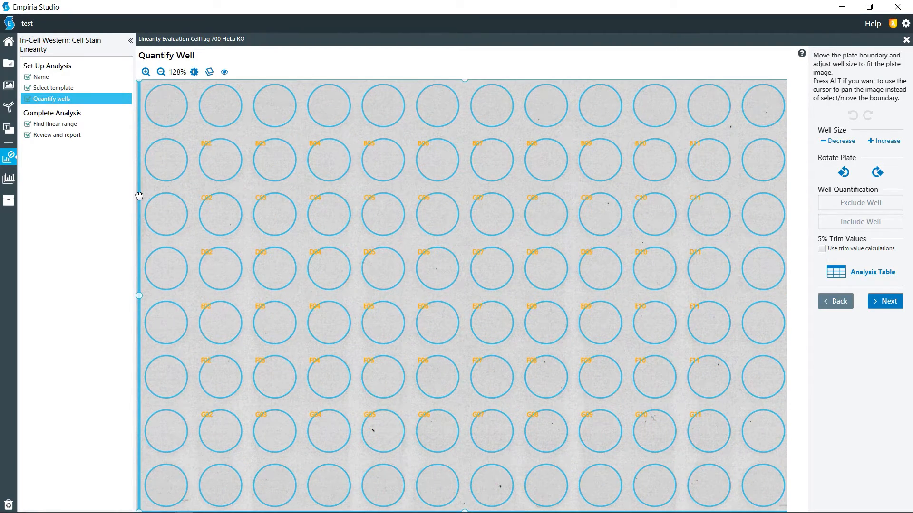
Open the image display controls and turn off the 488 and 520 channels.
click(195, 72)
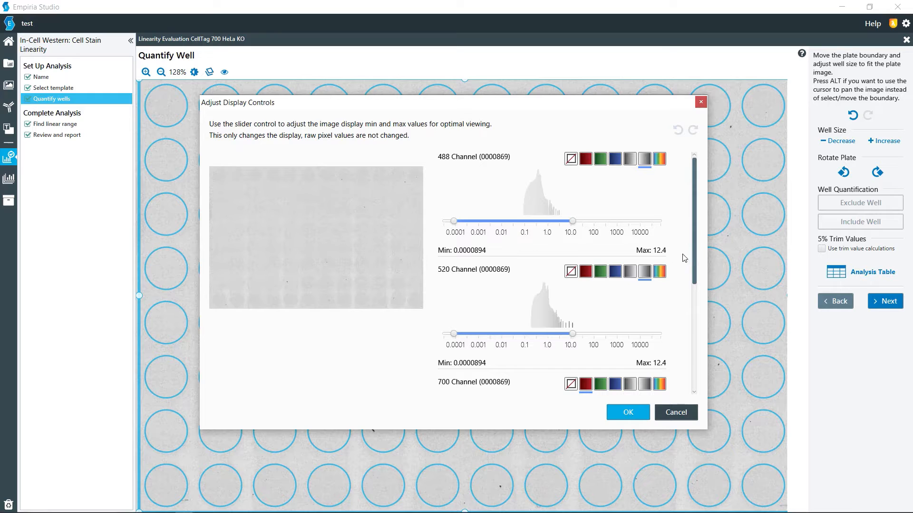
drag(695, 251, 695, 336)
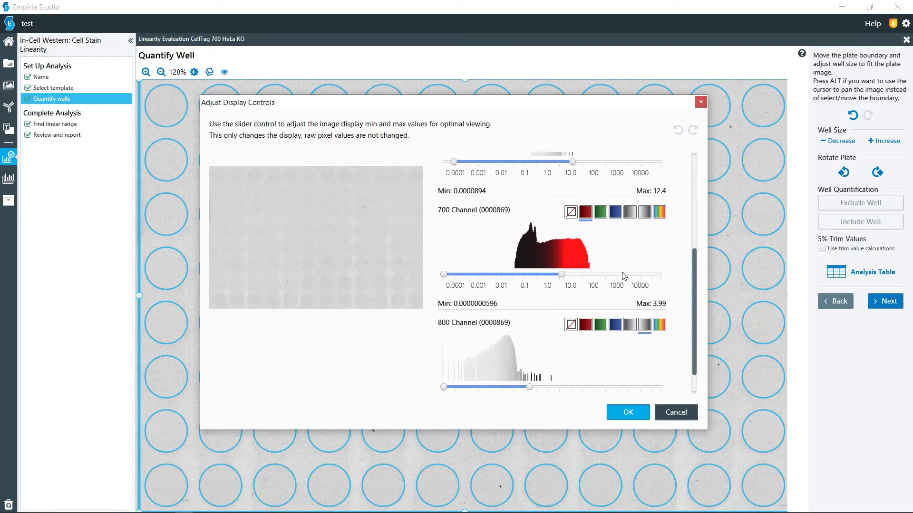
click(600, 328)
drag(696, 327, 689, 221)
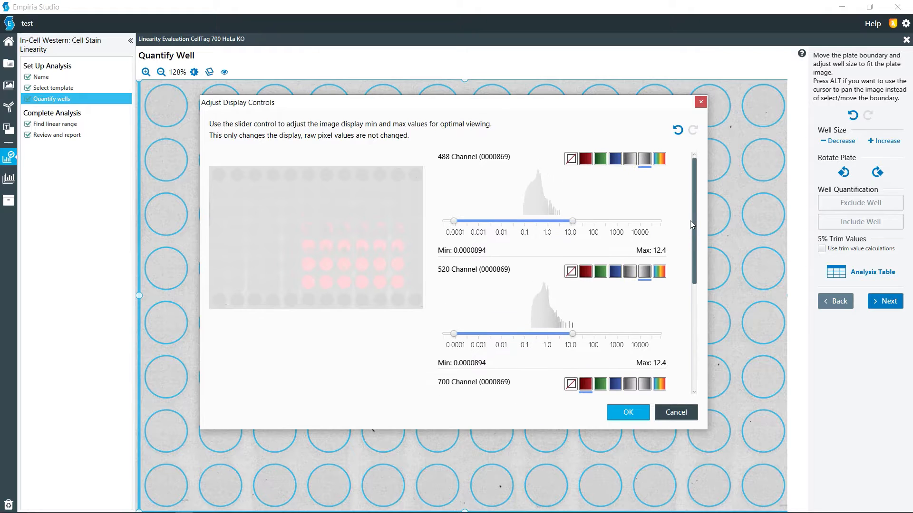
click(571, 159)
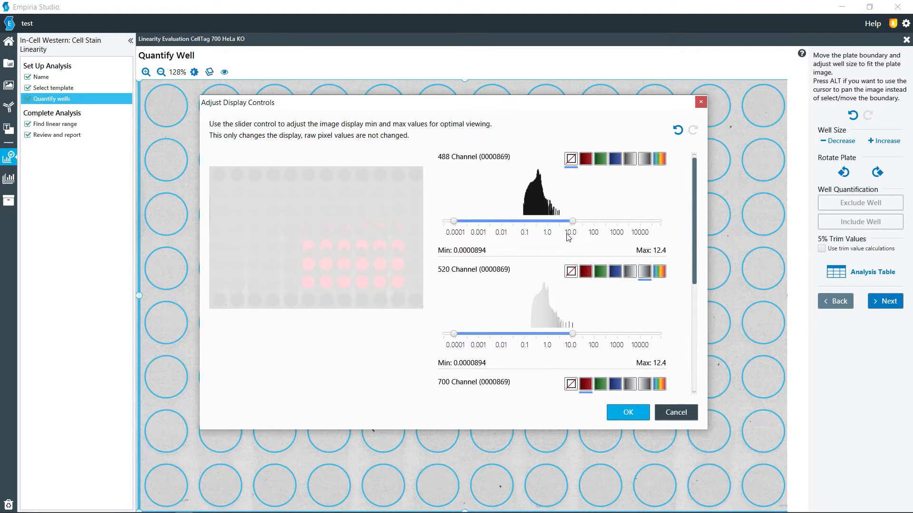
click(570, 271)
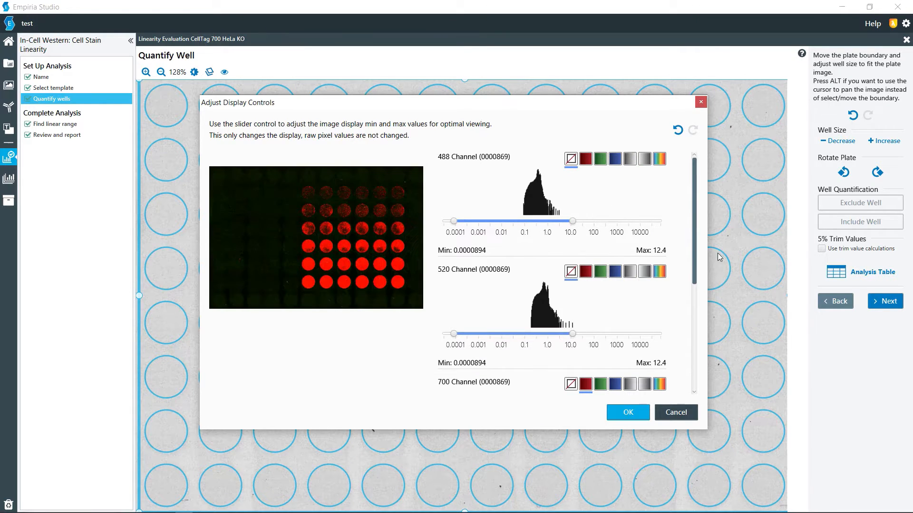
Turn off the 800 channel, set the 700 channel's display maximum to 1.98, and close the dialog.
drag(693, 259, 691, 349)
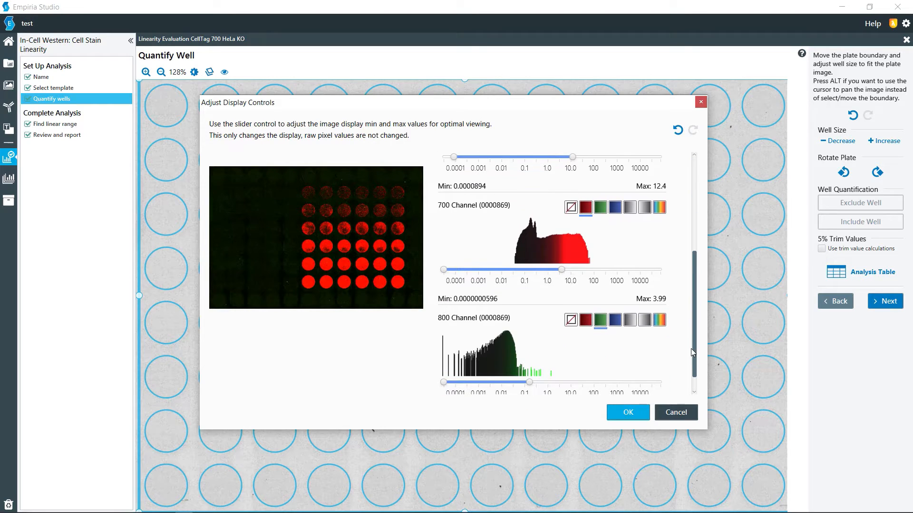
click(572, 322)
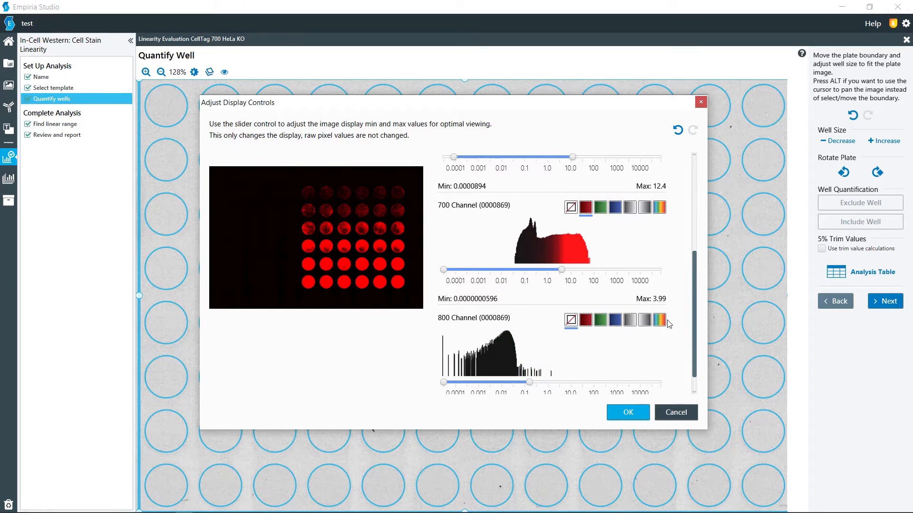
drag(698, 342, 697, 321)
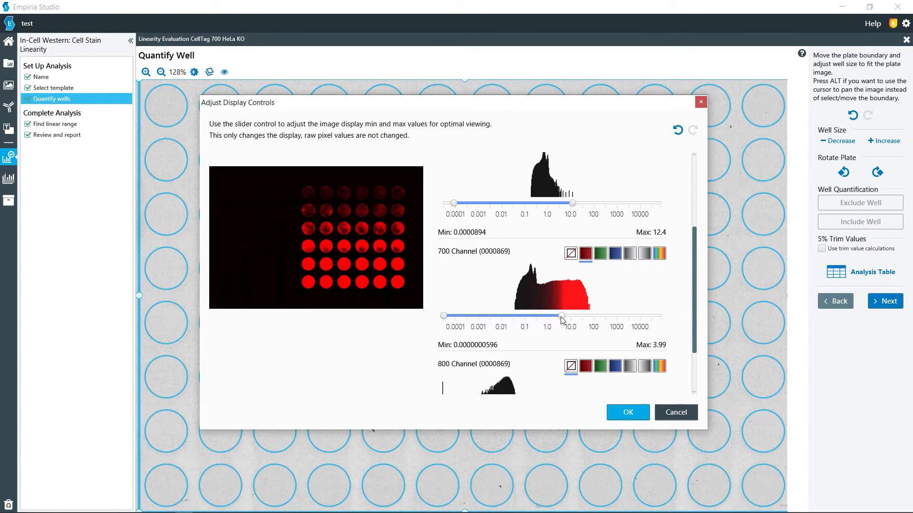
drag(562, 317, 556, 319)
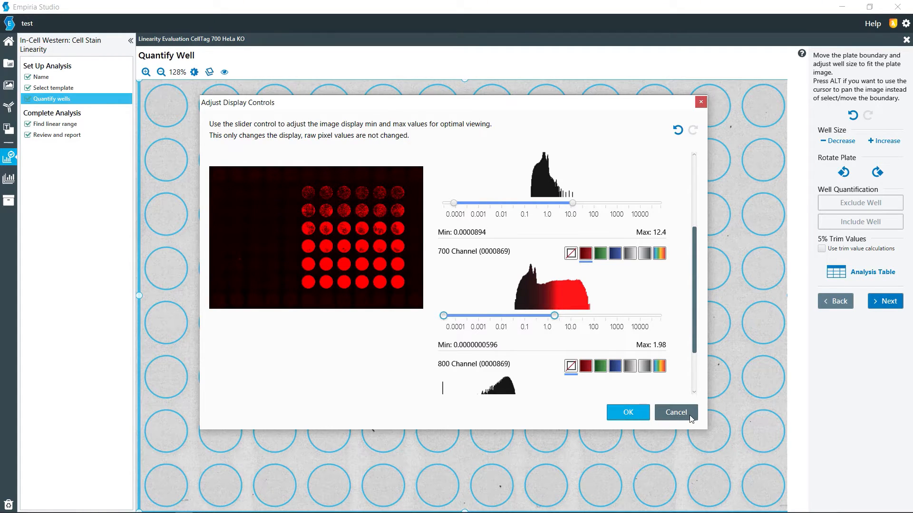
click(671, 417)
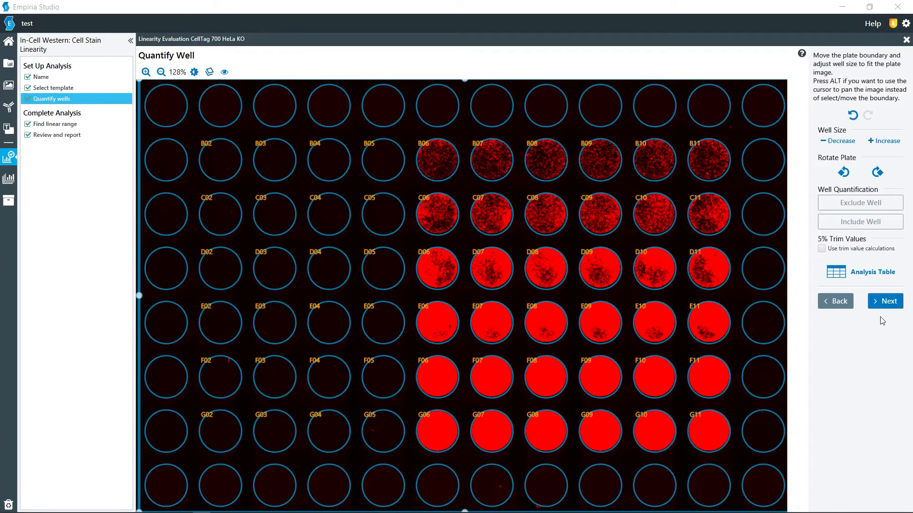
Move on to finding the linear range, saving the well quantification changes.
click(884, 302)
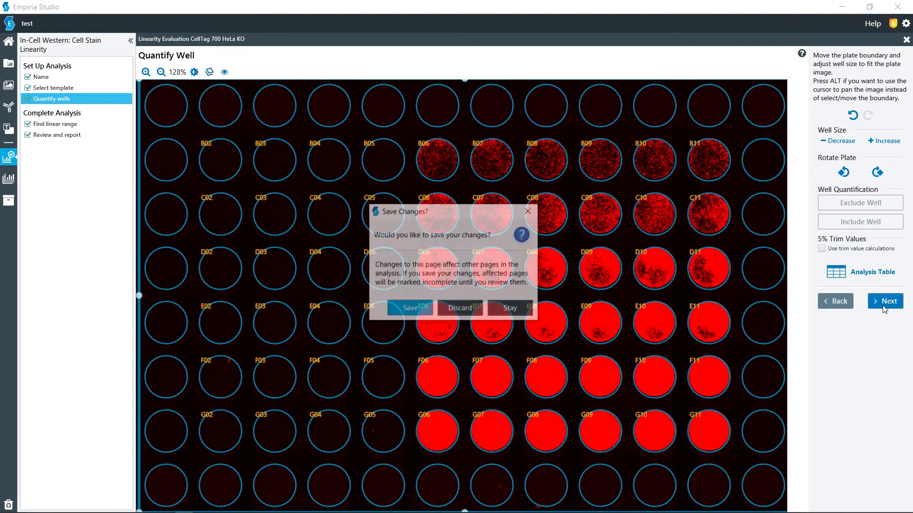
click(410, 311)
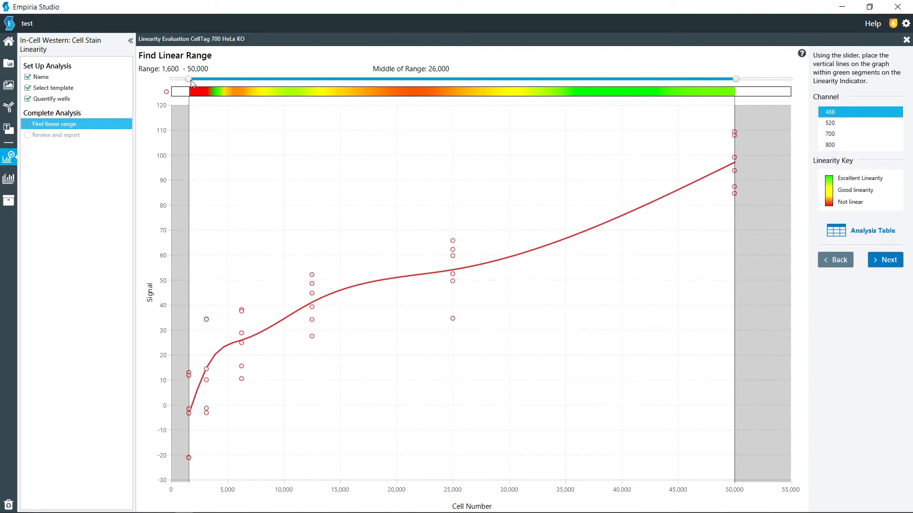
Set the linear range slider for the 488 channel to span 31,000 to 50,000 cells.
drag(189, 81, 579, 94)
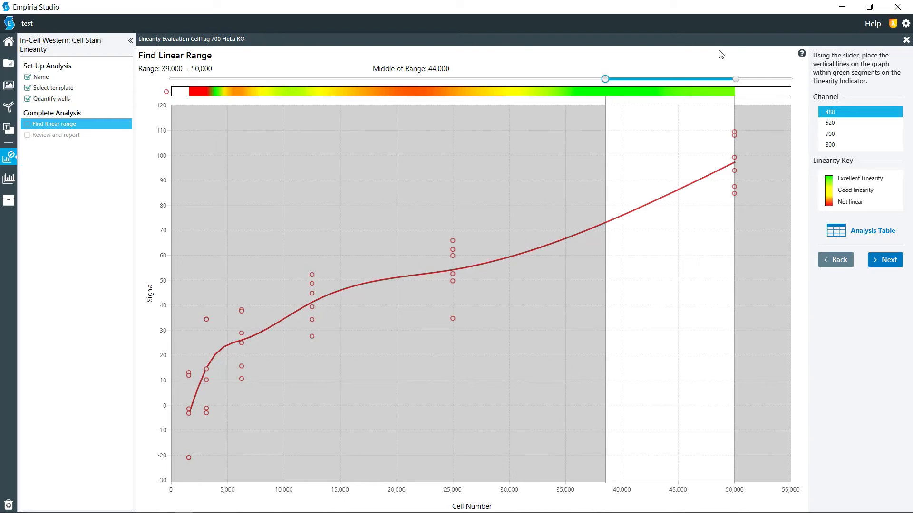
drag(605, 79, 523, 79)
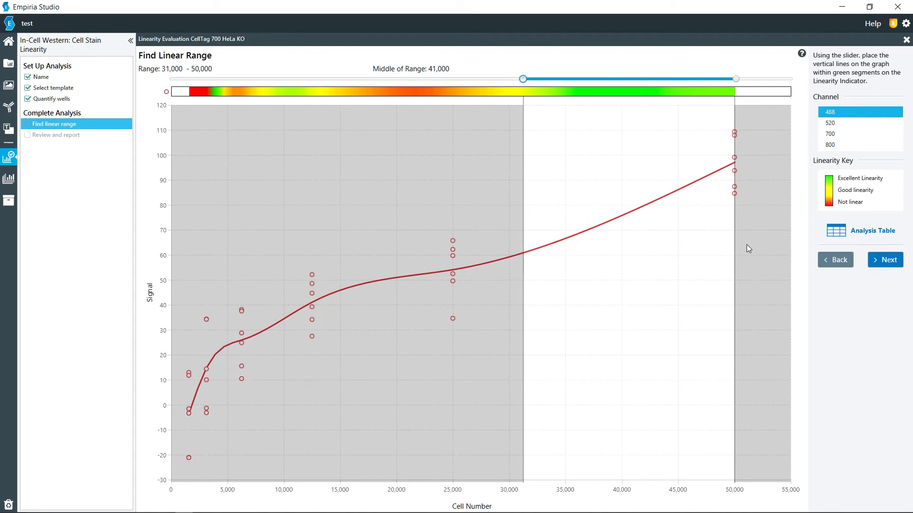
Advance to the review page and scroll through the plate analysis report.
click(883, 269)
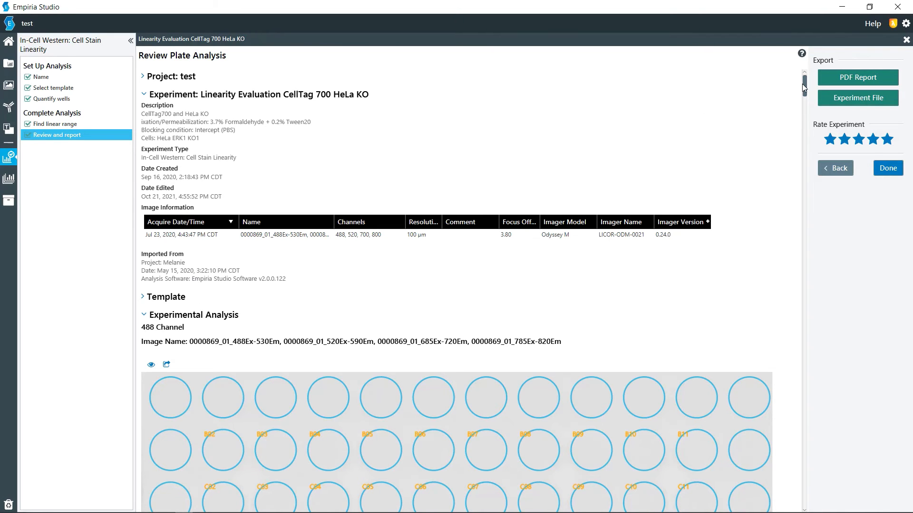
drag(804, 87, 797, 177)
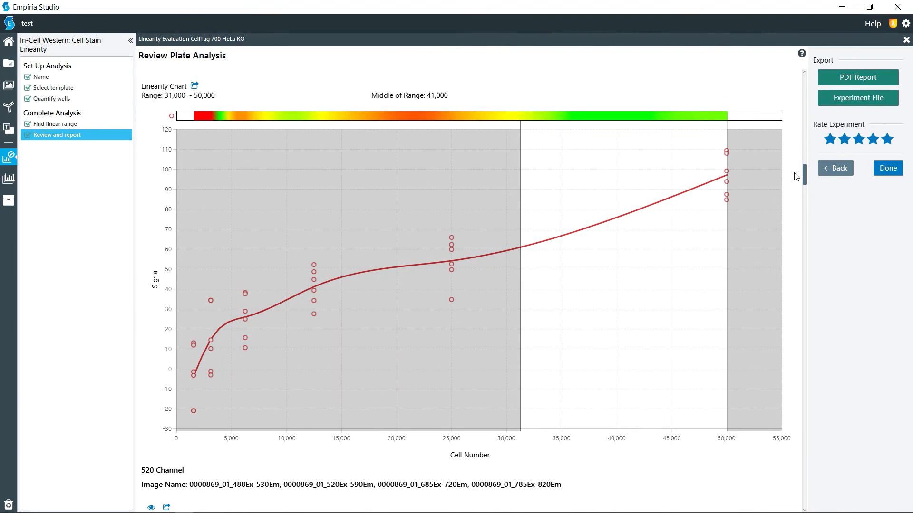
drag(794, 188, 805, 502)
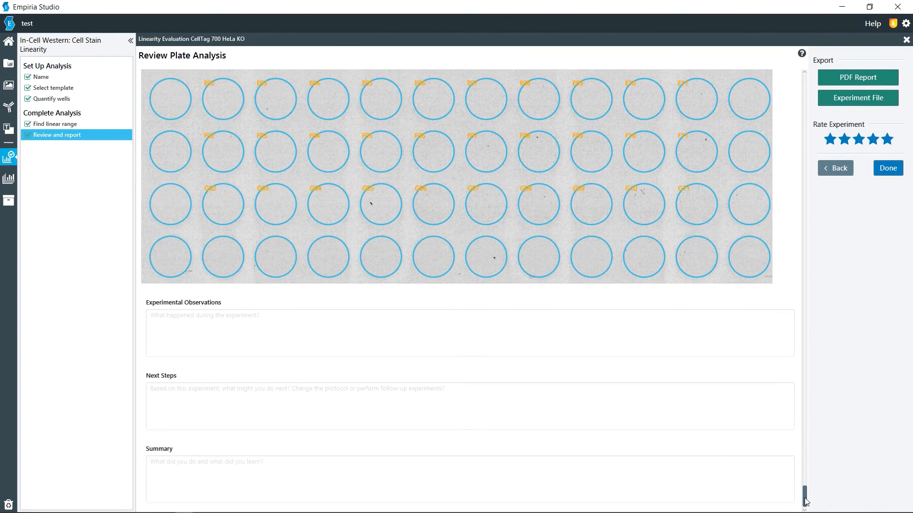